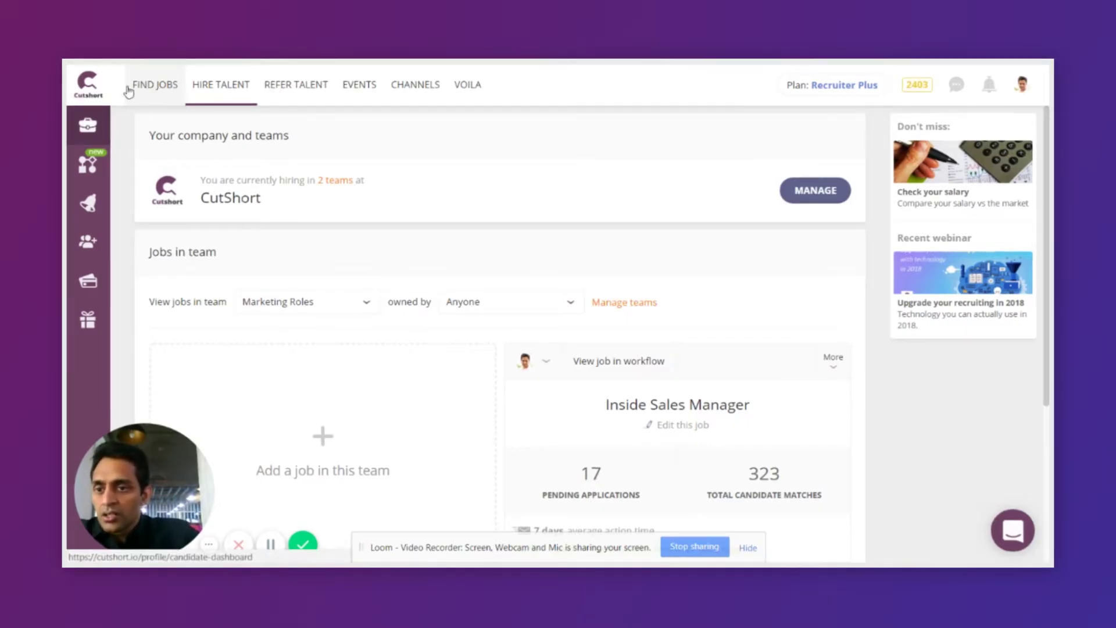
Step: Open the Workflow board and keep the Account Manager & Customer Success job selected
{"action": "left_click", "coordinate": [93, 174]}
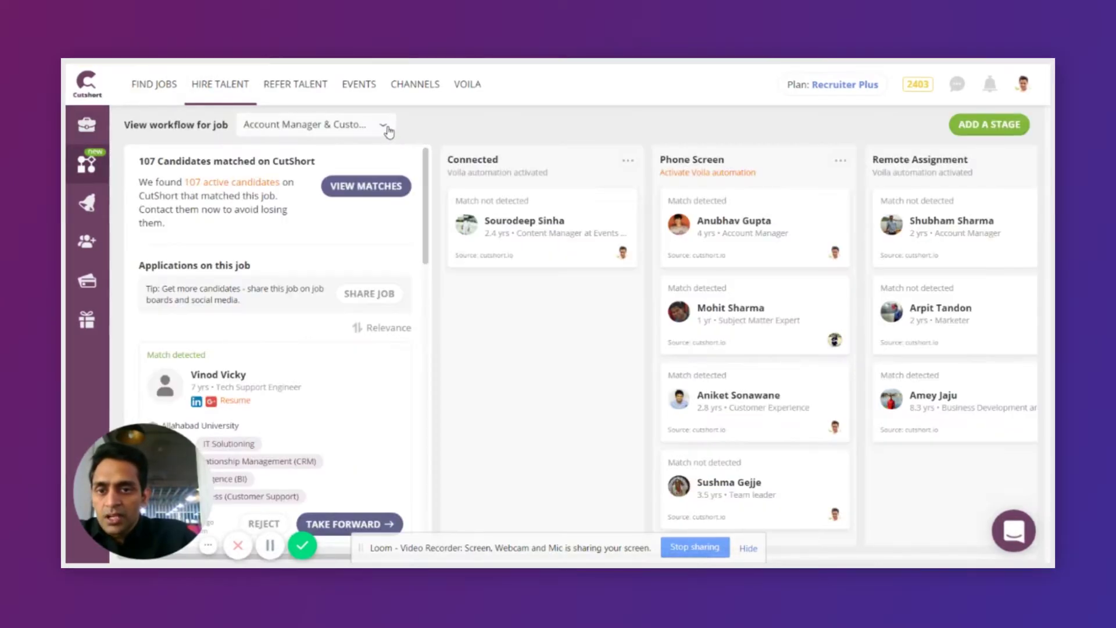
{"action": "left_click", "coordinate": [385, 125]}
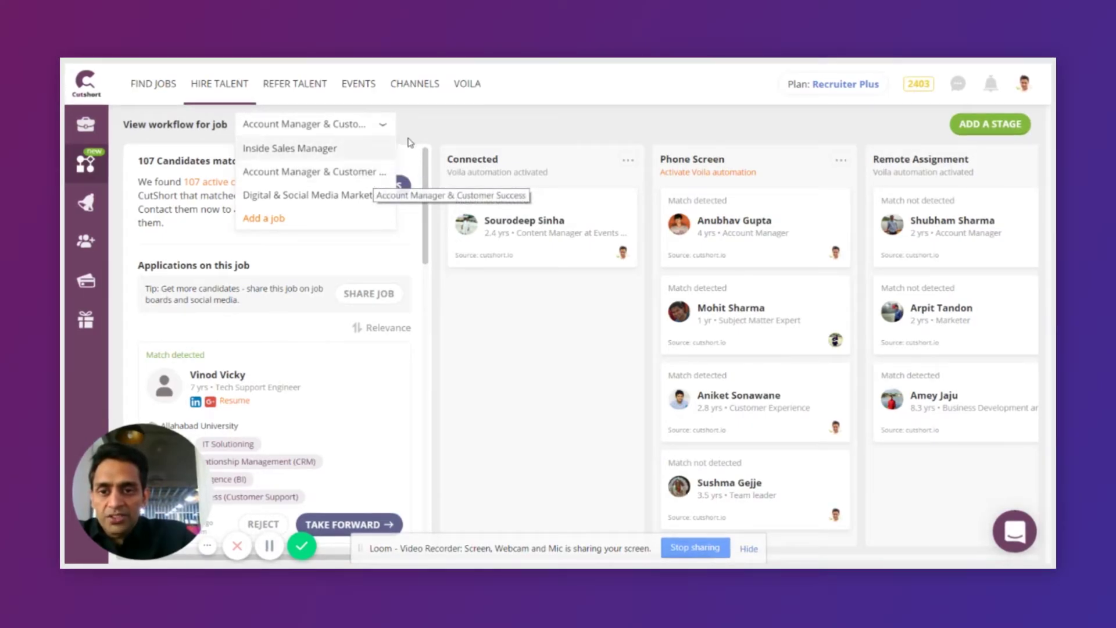
{"action": "left_click", "coordinate": [379, 125]}
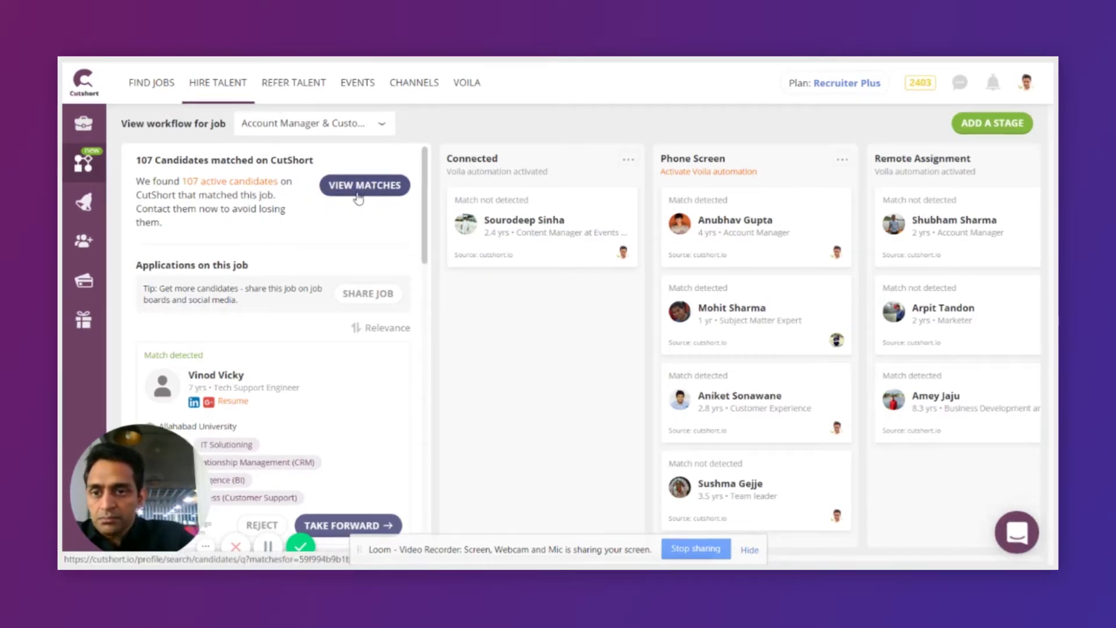
{"action": "scroll", "coordinate": [273, 212], "scroll_direction": "down", "scroll_amount": 1}
{"action": "scroll", "coordinate": [243, 201], "scroll_direction": "up", "scroll_amount": 1}
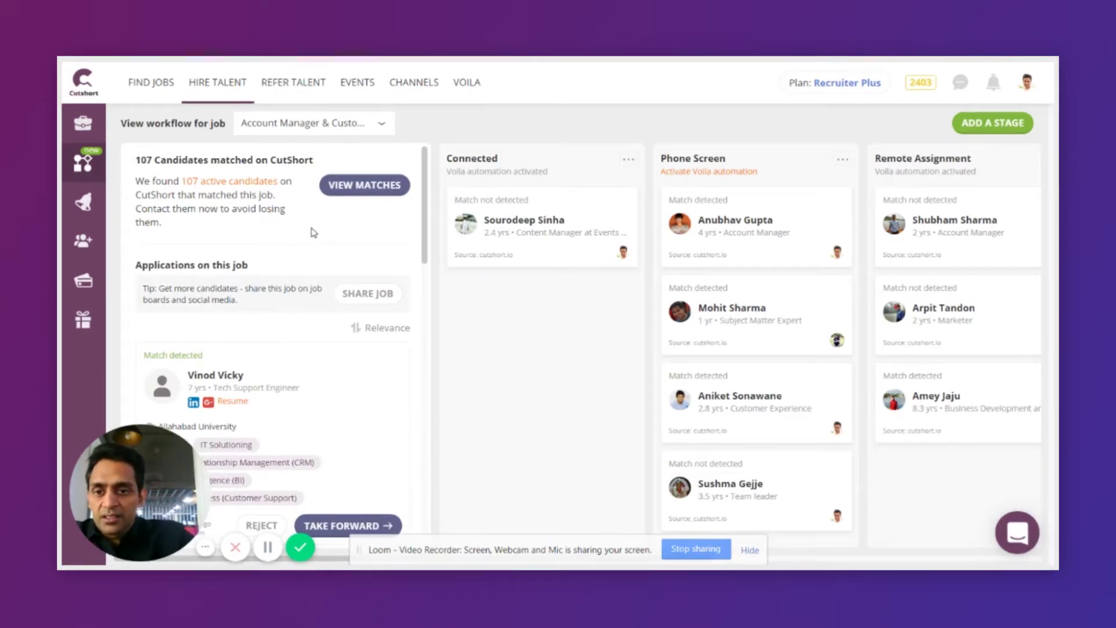
{"action": "scroll", "coordinate": [313, 233], "scroll_direction": "down", "scroll_amount": 1}
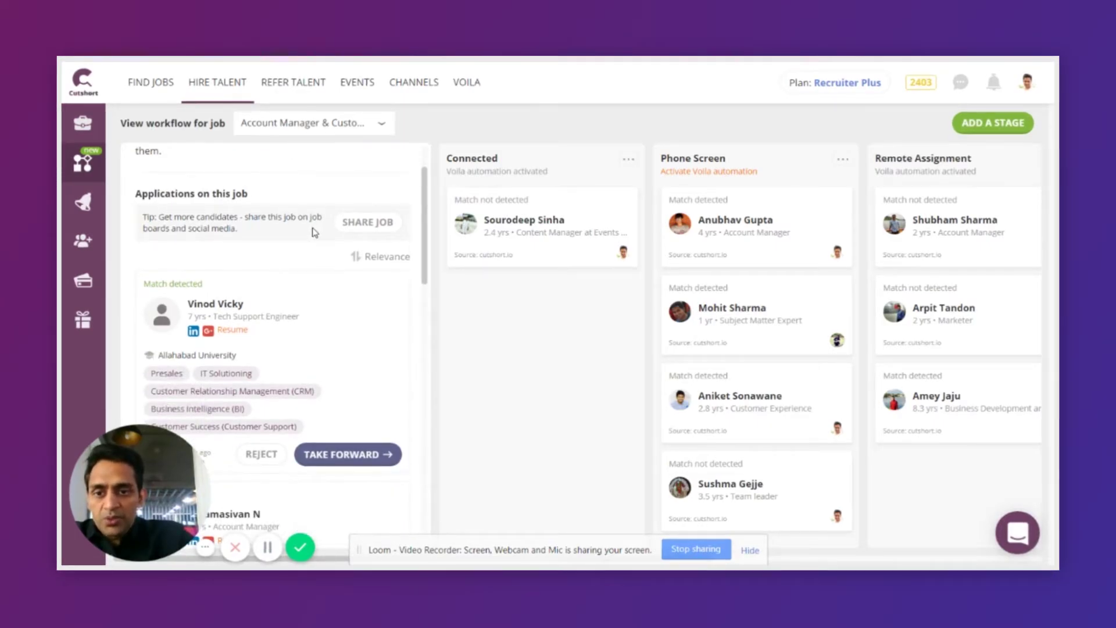
{"action": "scroll", "coordinate": [315, 233], "scroll_direction": "up", "scroll_amount": 1}
{"action": "scroll", "coordinate": [311, 232], "scroll_direction": "down", "scroll_amount": 2}
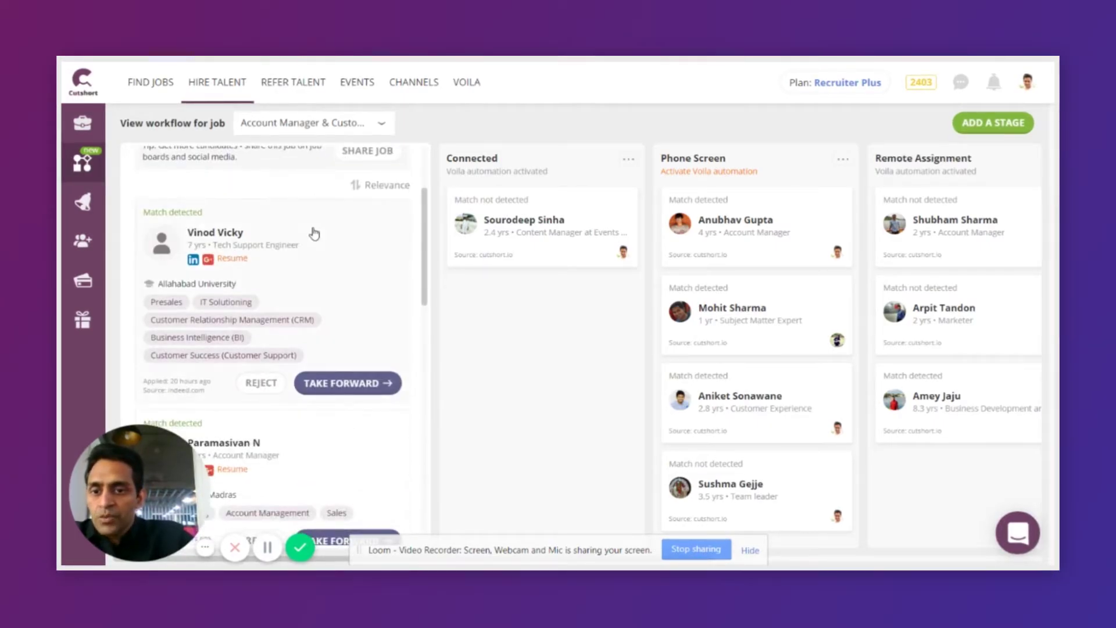
{"action": "scroll", "coordinate": [280, 203], "scroll_direction": "down", "scroll_amount": 1}
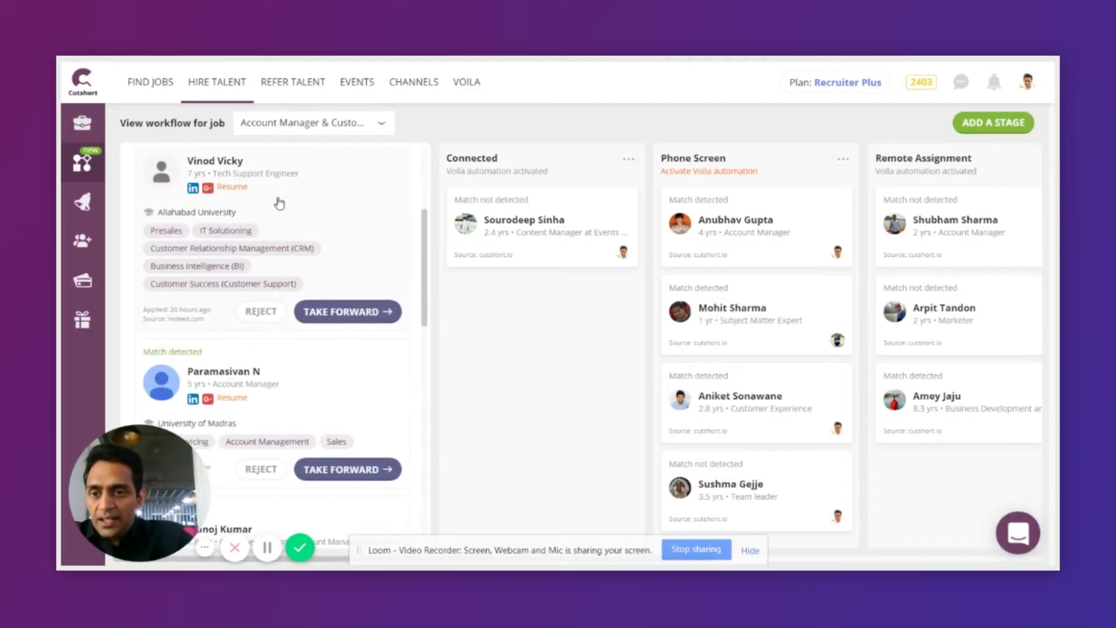
{"action": "scroll", "coordinate": [279, 203], "scroll_direction": "up", "scroll_amount": 2}
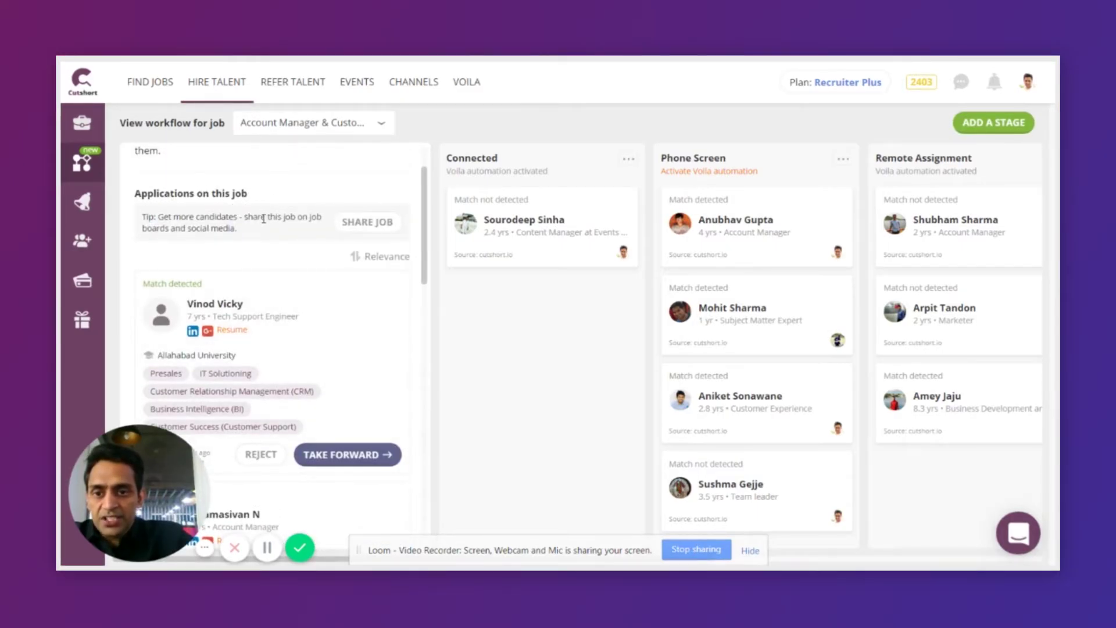
{"action": "scroll", "coordinate": [264, 221], "scroll_direction": "down", "scroll_amount": 1}
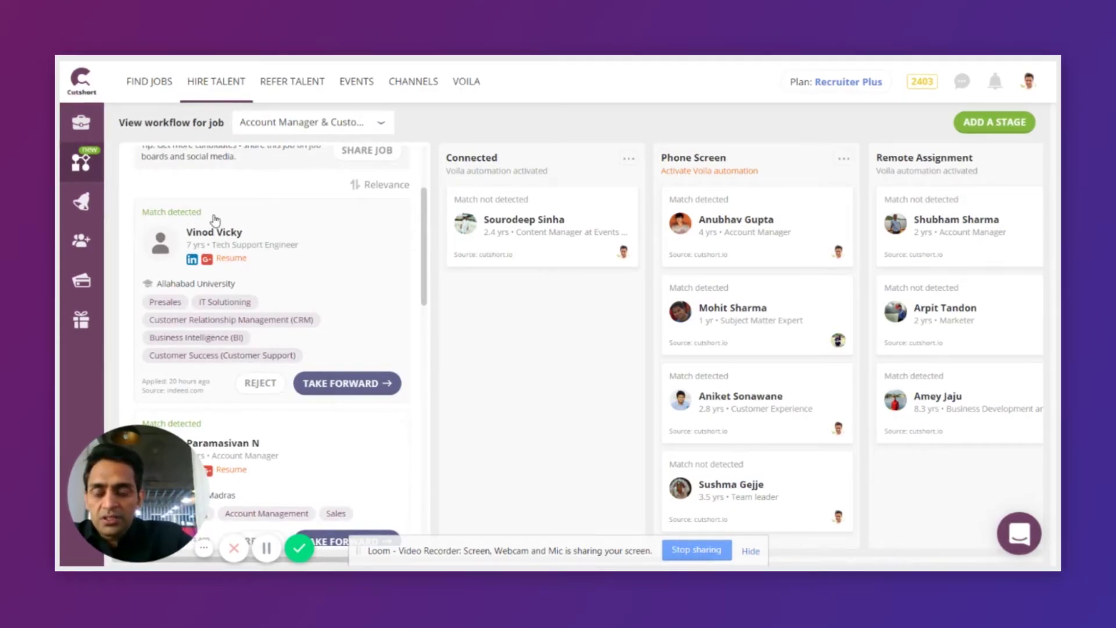
{"action": "scroll", "coordinate": [215, 220], "scroll_direction": "down", "scroll_amount": 1}
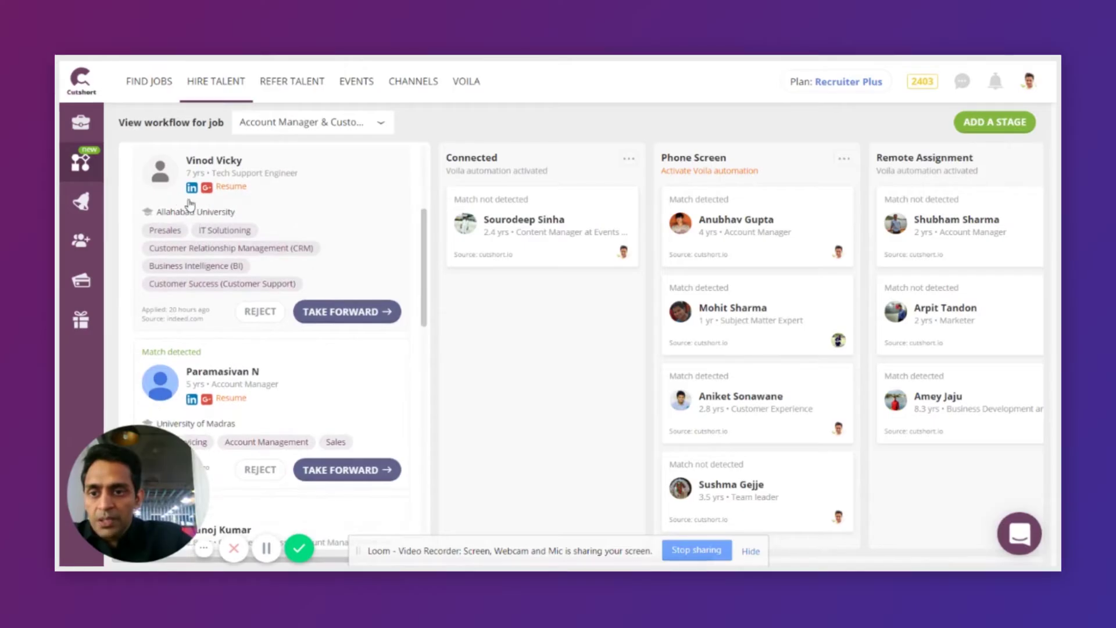
{"action": "scroll", "coordinate": [192, 216], "scroll_direction": "up", "scroll_amount": 1}
{"action": "left_click", "coordinate": [182, 215]}
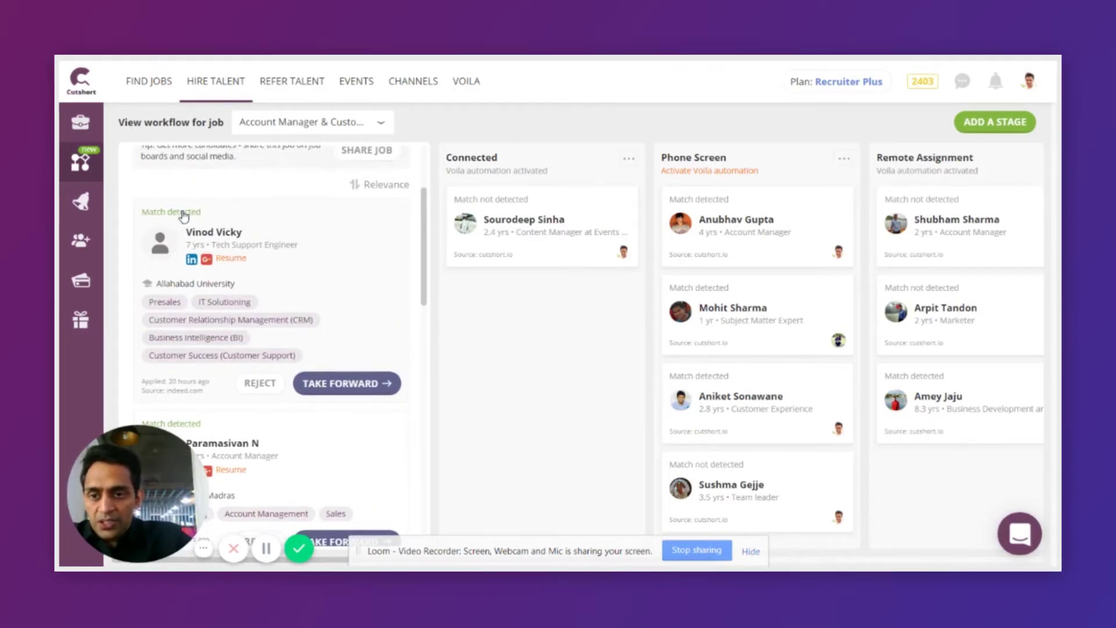
{"action": "scroll", "coordinate": [184, 217], "scroll_direction": "down", "scroll_amount": 6}
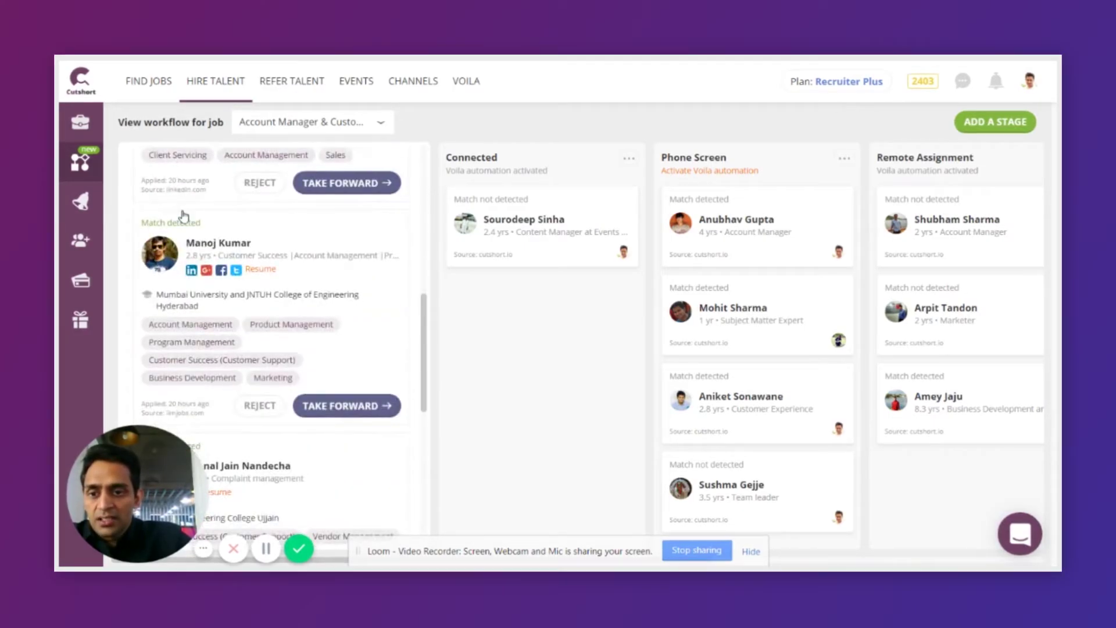
{"action": "scroll", "coordinate": [184, 216], "scroll_direction": "down", "scroll_amount": 5}
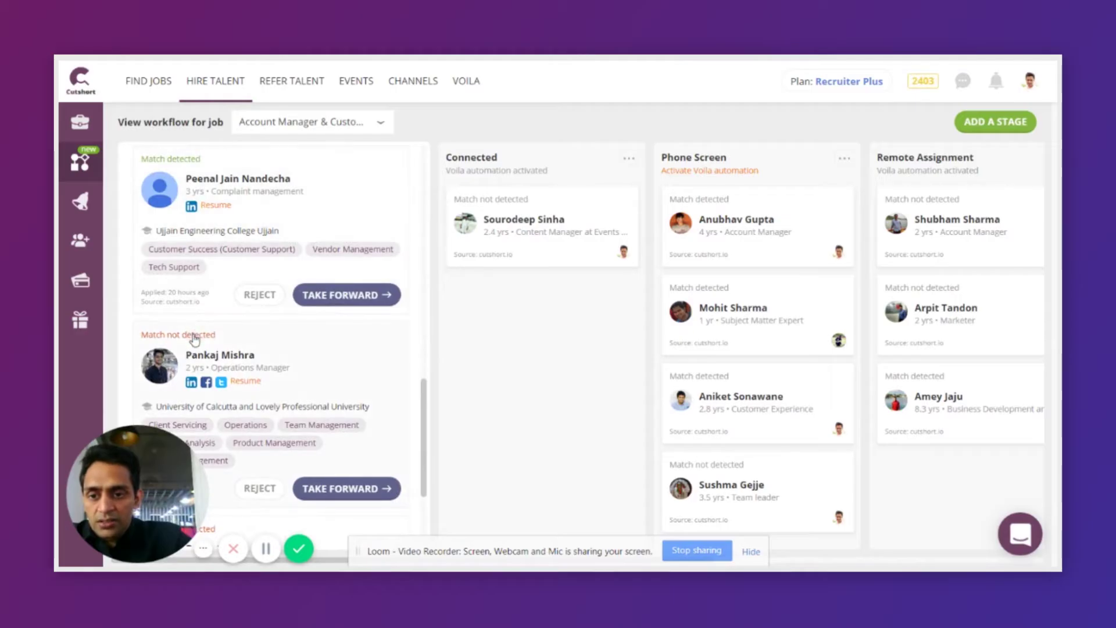
{"action": "left_click", "coordinate": [195, 339]}
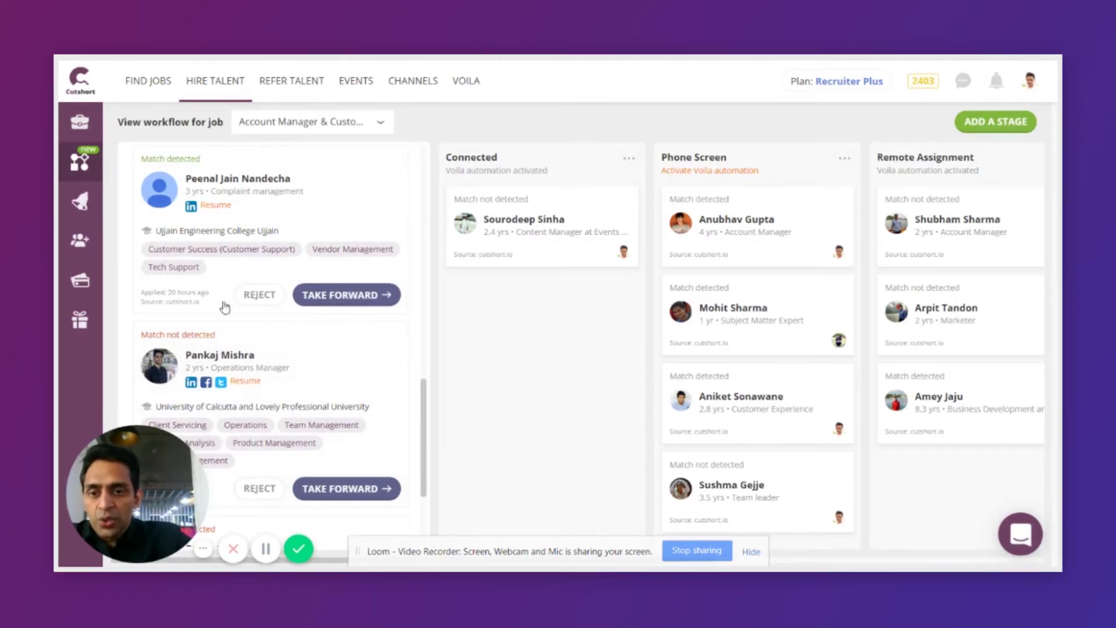
{"action": "scroll", "coordinate": [227, 302], "scroll_direction": "up", "scroll_amount": 3}
{"action": "scroll", "coordinate": [231, 298], "scroll_direction": "up", "scroll_amount": 5}
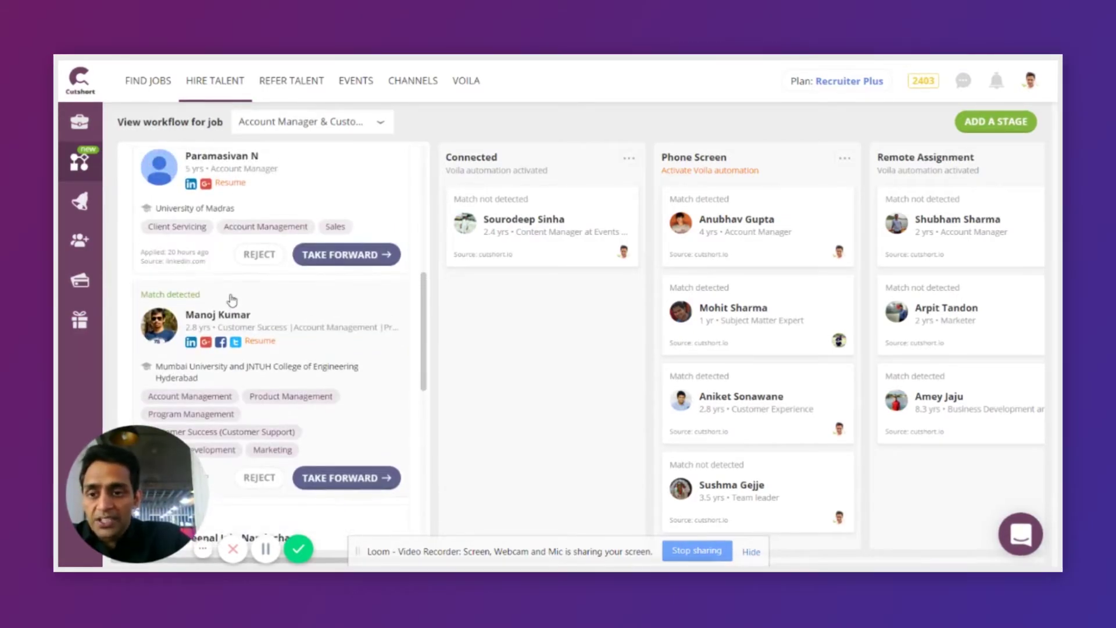
{"action": "scroll", "coordinate": [232, 299], "scroll_direction": "up", "scroll_amount": 3}
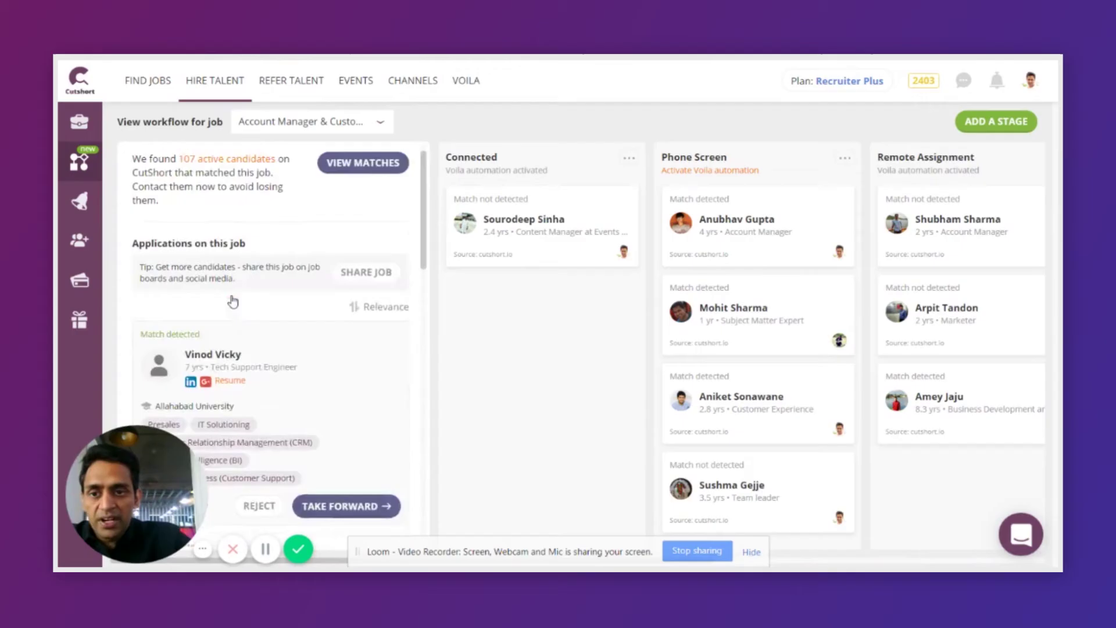
{"action": "left_click", "coordinate": [369, 332]}
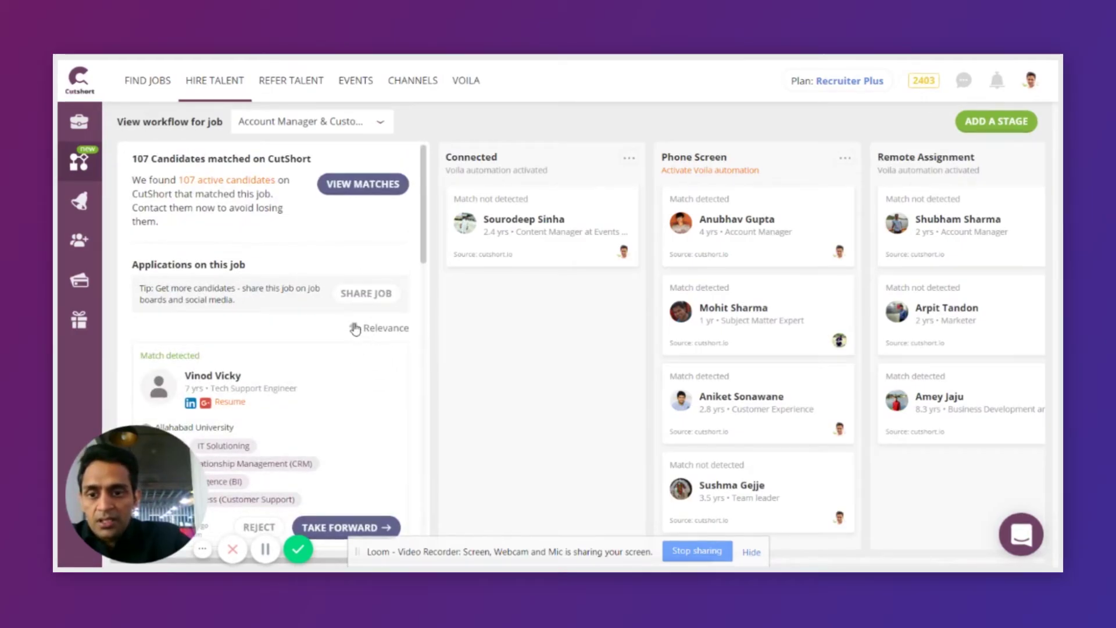
{"action": "scroll", "coordinate": [366, 329], "scroll_direction": "down", "scroll_amount": 2}
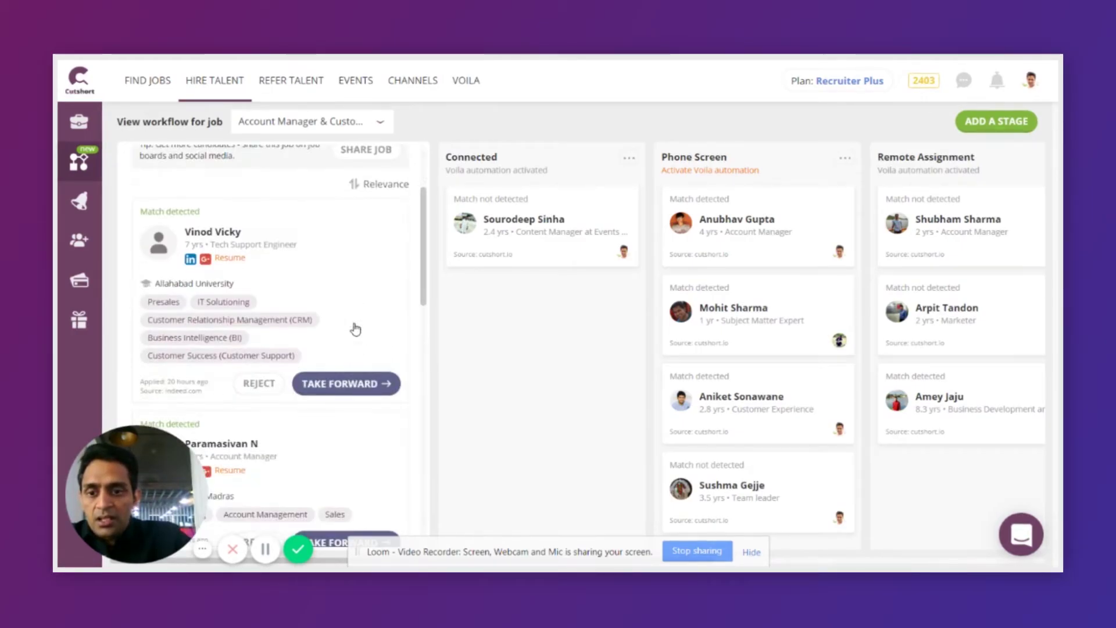
Step: Open the first applicant's application details and view their resume
{"action": "left_click", "coordinate": [335, 287]}
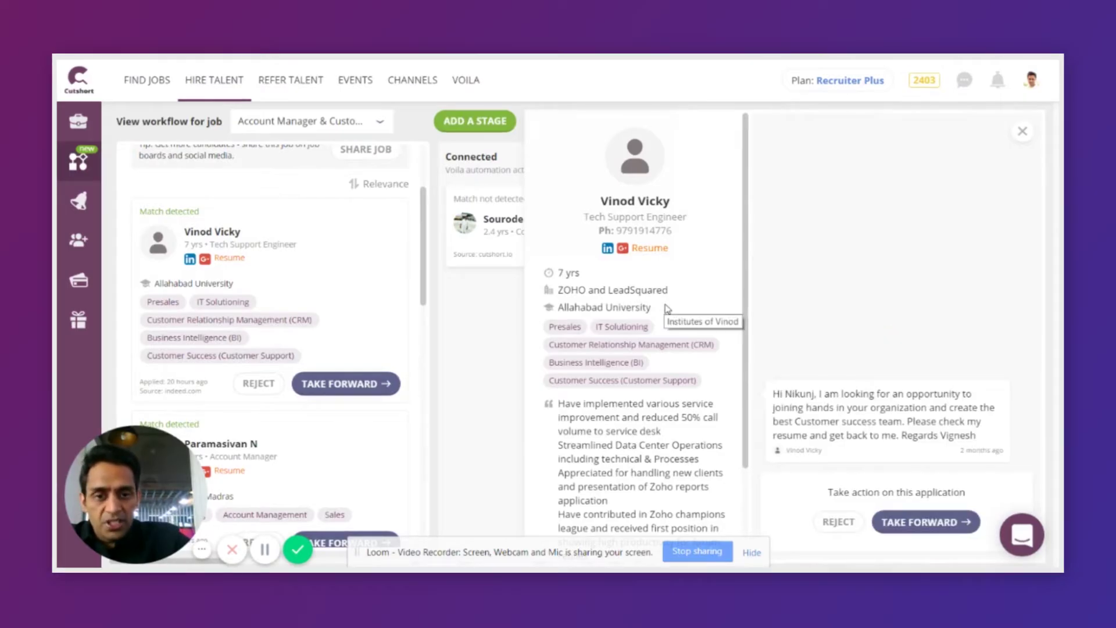
{"action": "left_click", "coordinate": [655, 255]}
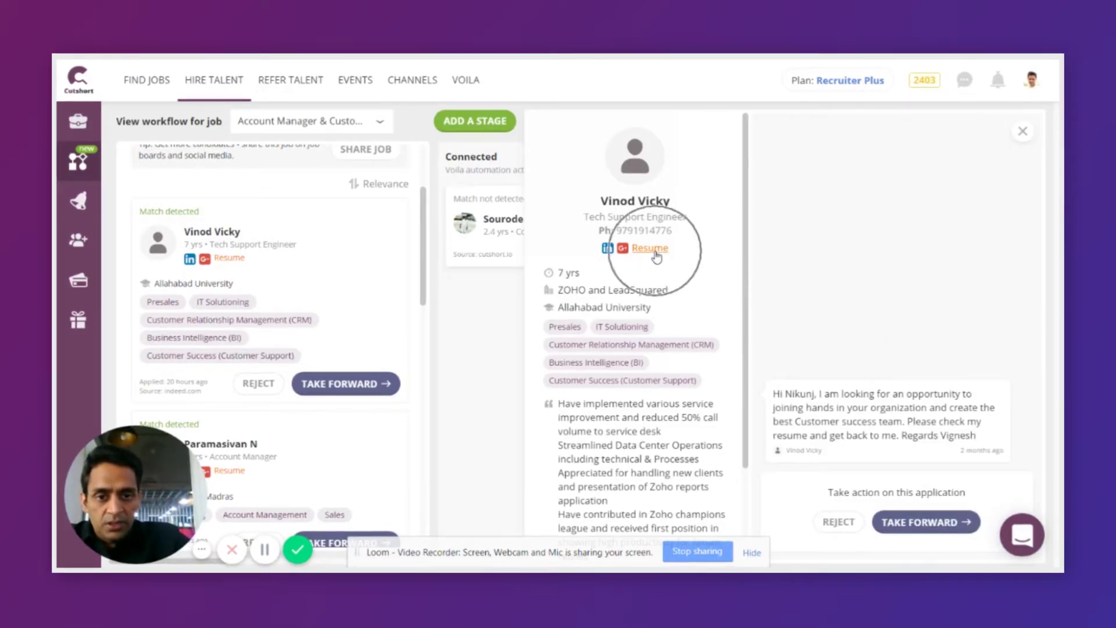
{"action": "scroll", "coordinate": [672, 319], "scroll_direction": "down", "scroll_amount": 2}
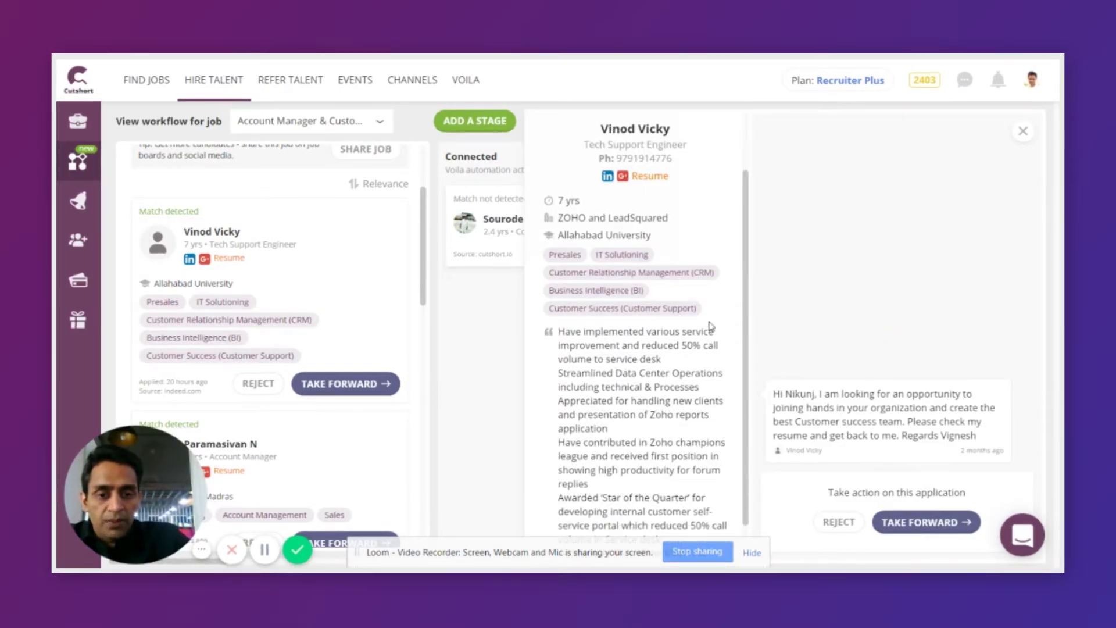
Step: Move the applicant forward to the next stage and close their details panel
{"action": "left_click", "coordinate": [902, 524]}
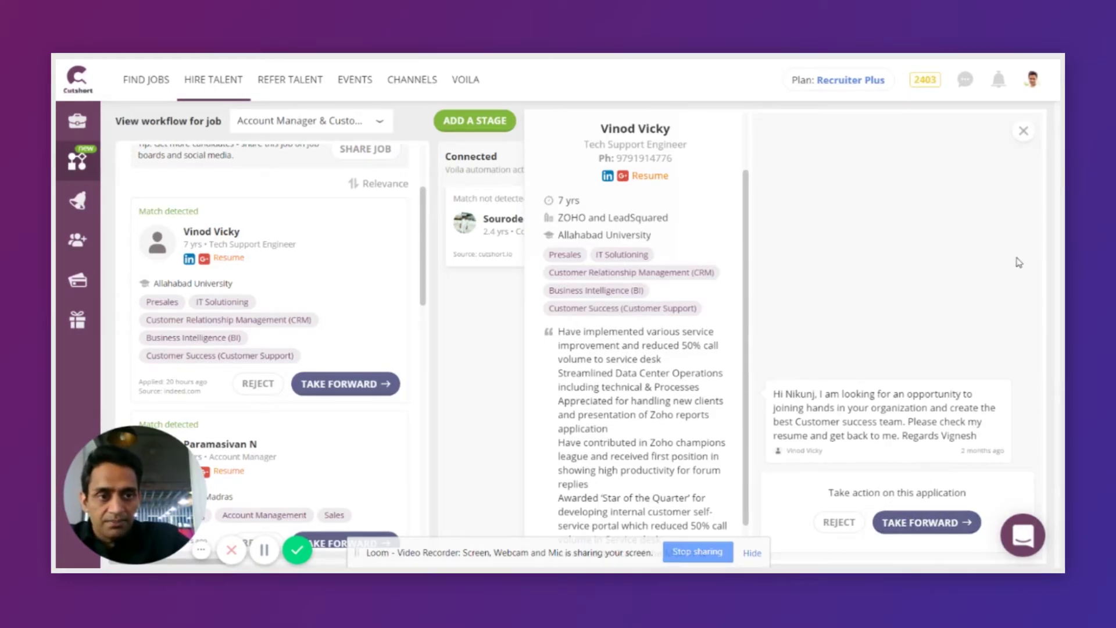
{"action": "left_click", "coordinate": [1021, 133]}
{"action": "scroll", "coordinate": [386, 294], "scroll_direction": "down", "scroll_amount": 2}
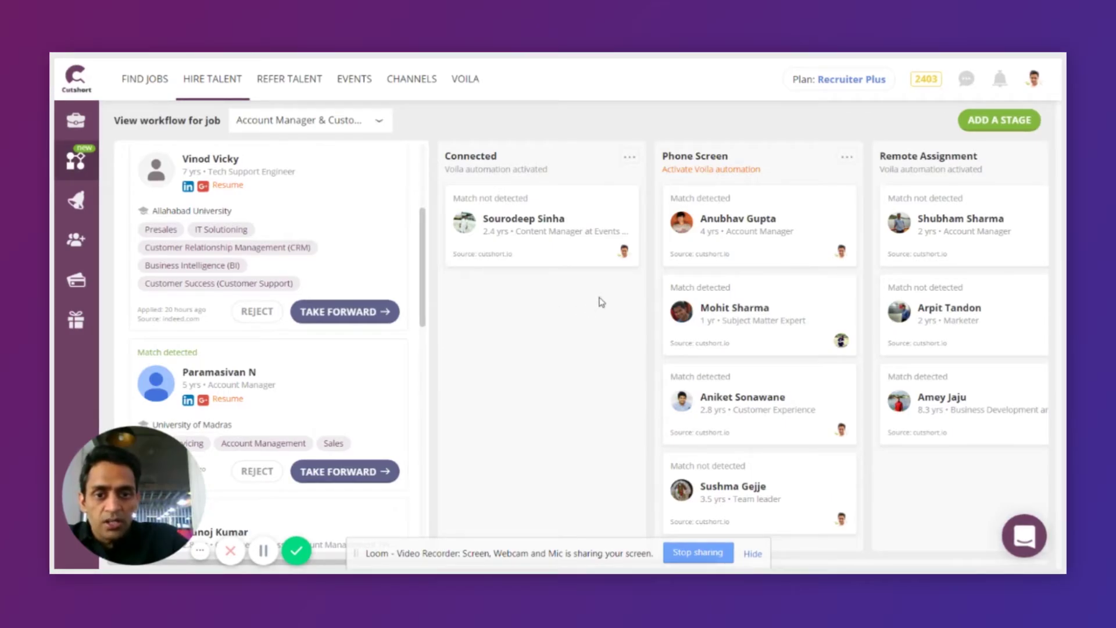
{"action": "left_click_drag", "start_coordinate": [526, 234], "coordinate": [568, 241]}
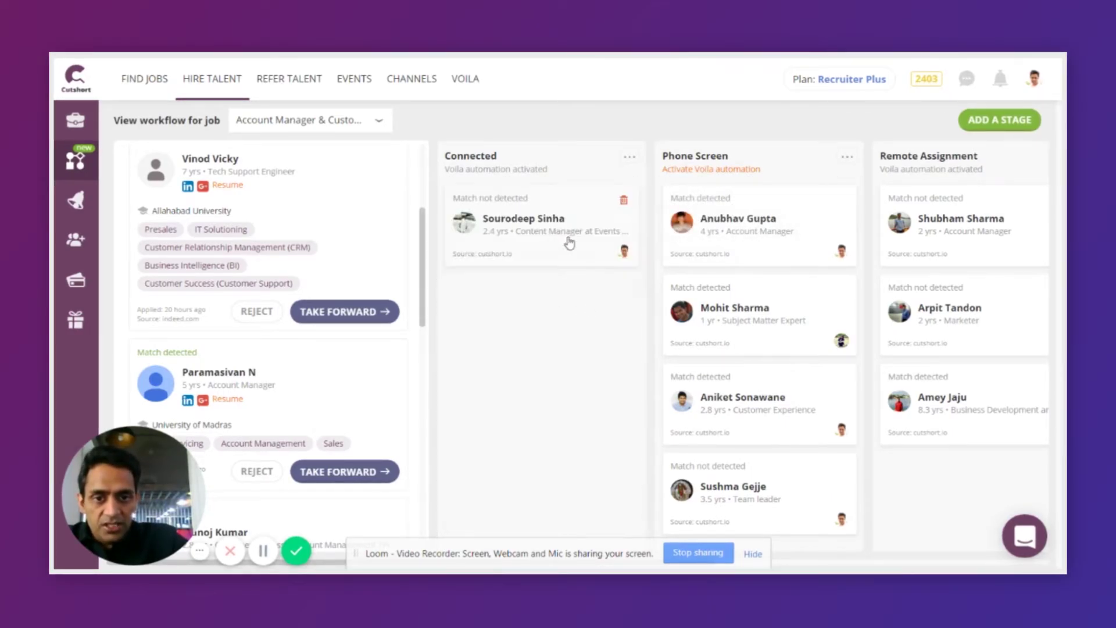
{"action": "left_click", "coordinate": [625, 251]}
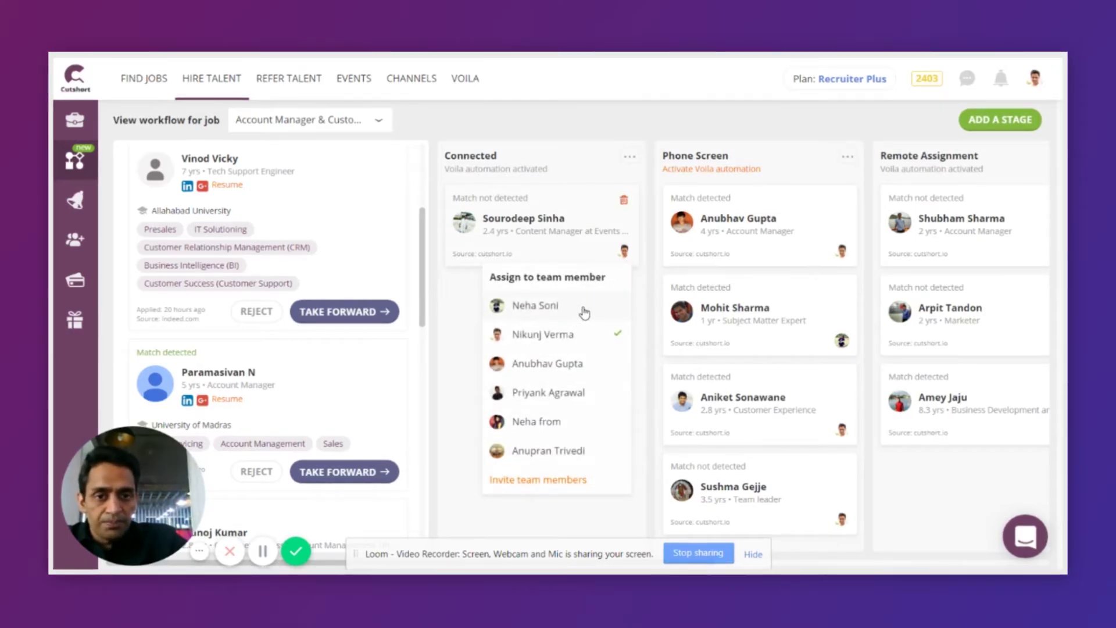
{"action": "left_click", "coordinate": [1020, 124]}
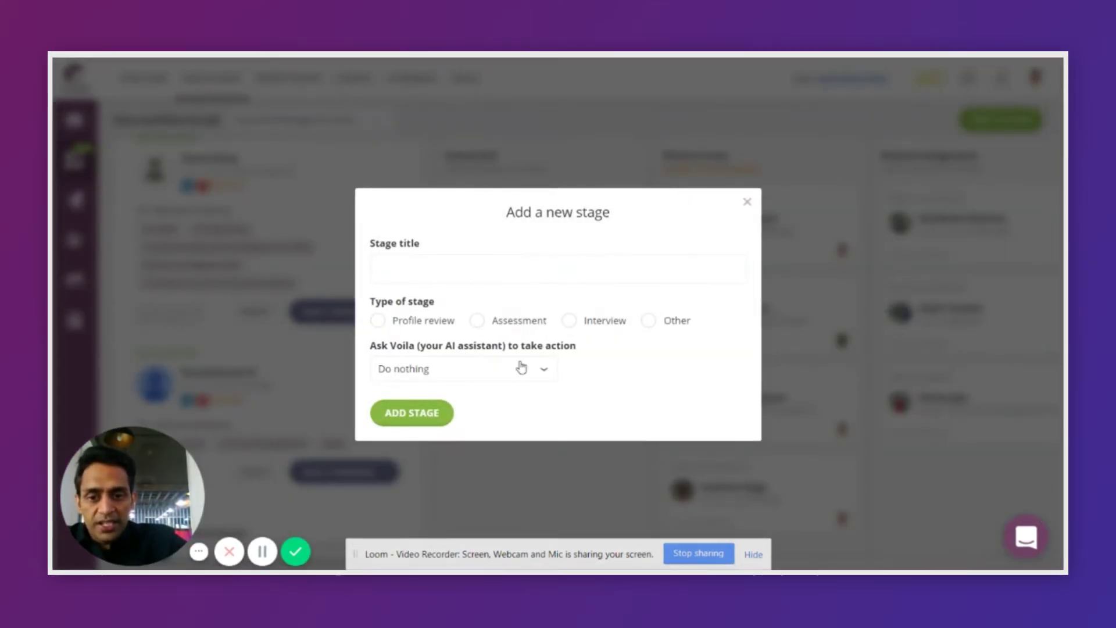
{"action": "left_click", "coordinate": [747, 202]}
{"action": "scroll", "coordinate": [480, 301], "scroll_direction": "right", "scroll_amount": 3}
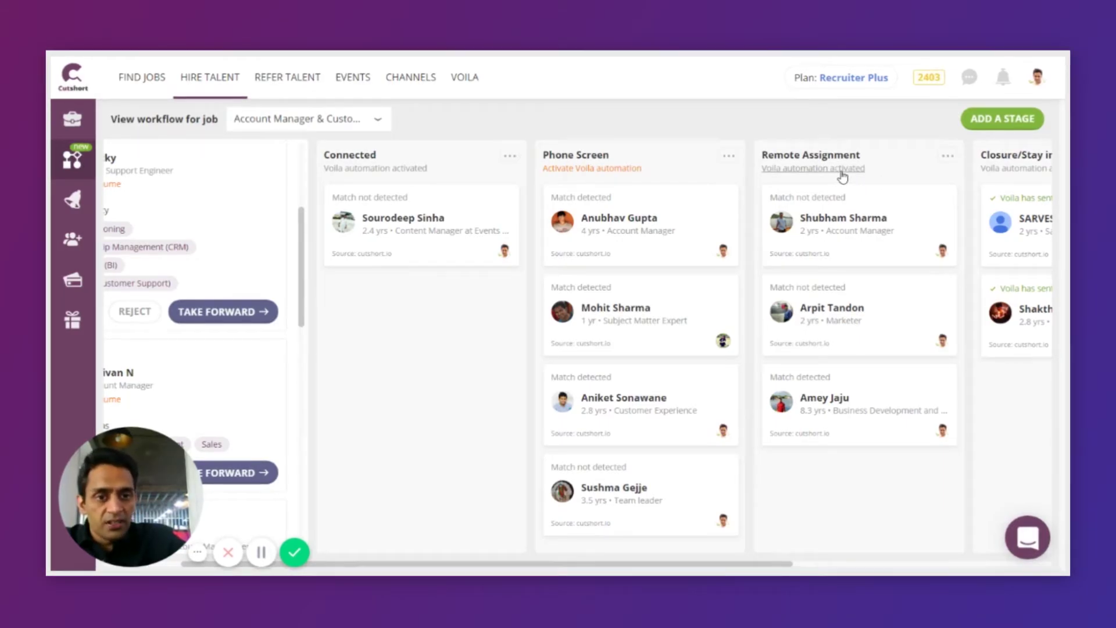
Step: Save the Remote Assignment stage with Voila sending candidates the assignment link message
{"action": "left_click", "coordinate": [841, 172]}
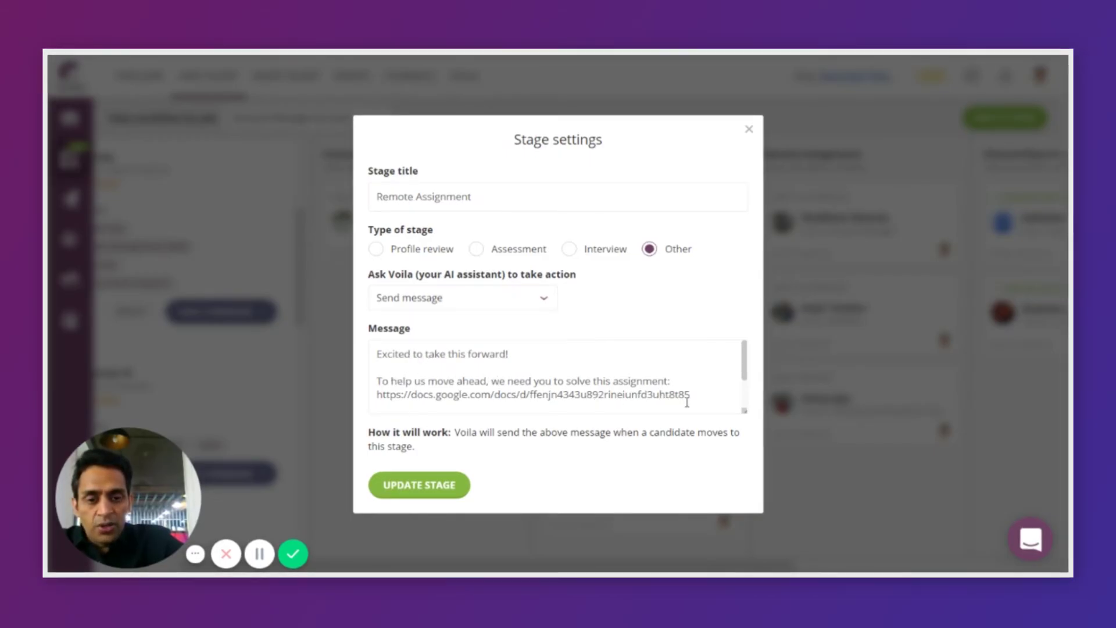
{"action": "left_click", "coordinate": [414, 498]}
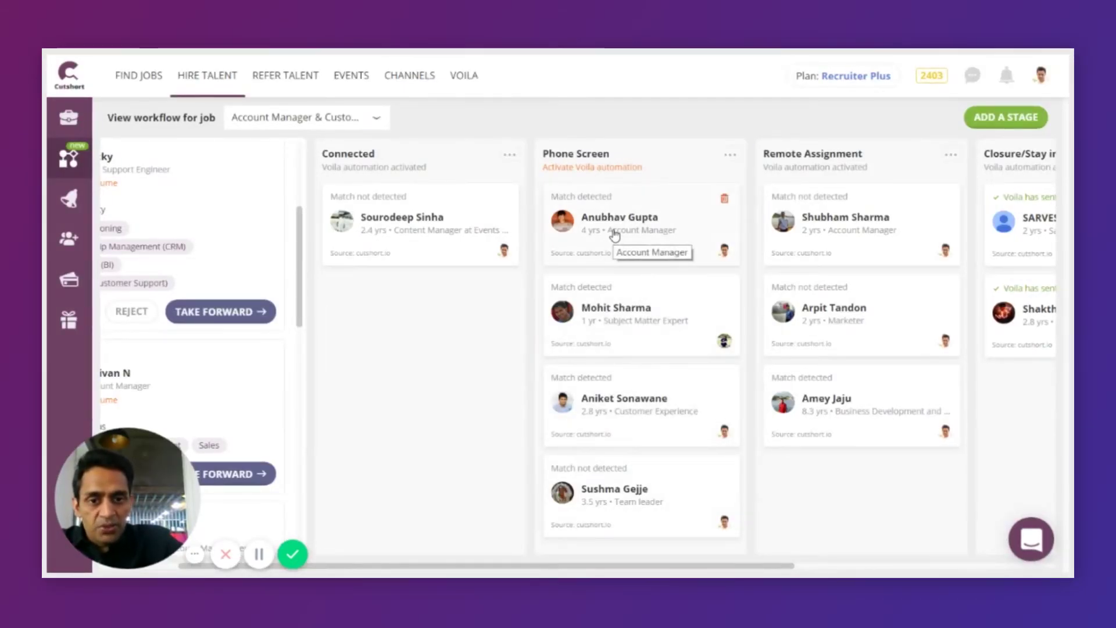
Step: Move the top Phone Screen candidate into the Remote Assignment stage
{"action": "left_click_drag", "start_coordinate": [616, 239], "coordinate": [846, 488]}
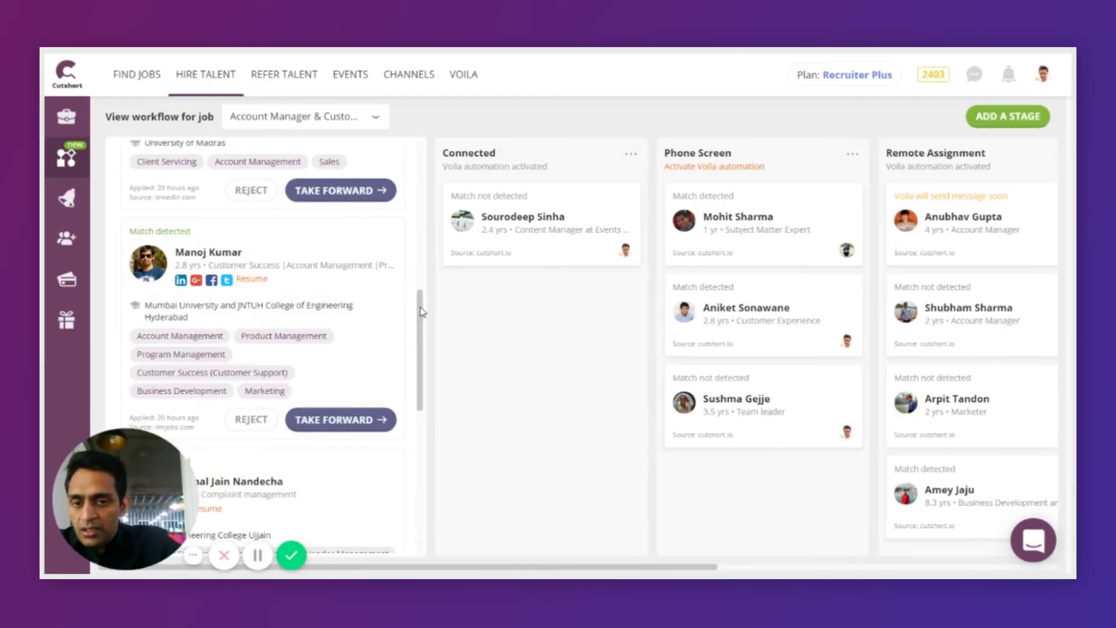
{"action": "left_click_drag", "start_coordinate": [423, 306], "coordinate": [419, 339]}
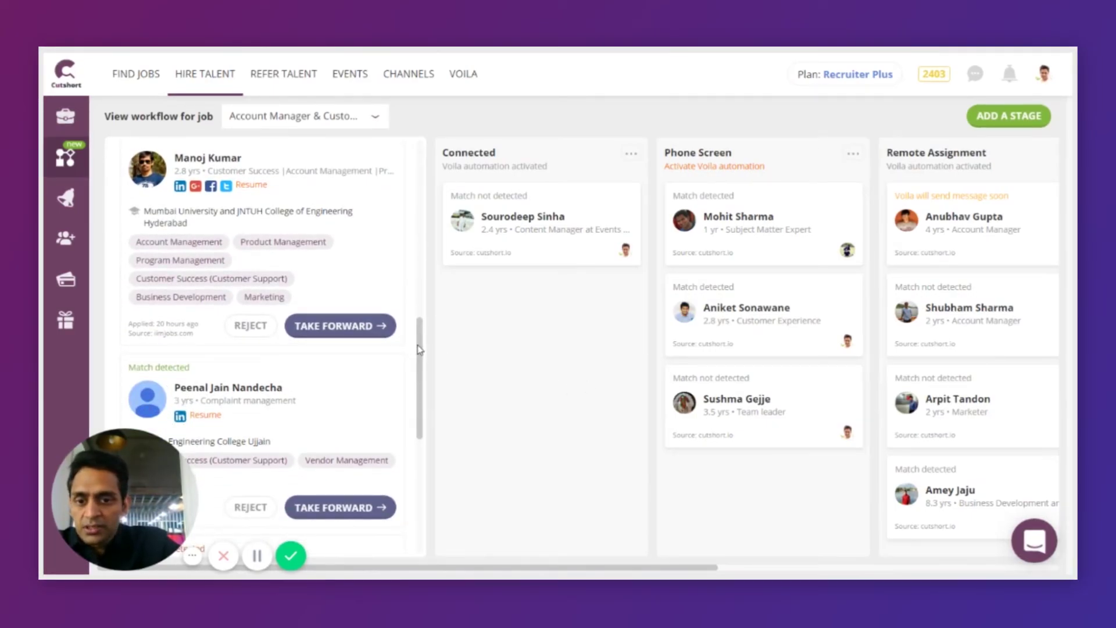
{"action": "left_click_drag", "start_coordinate": [419, 348], "coordinate": [429, 214]}
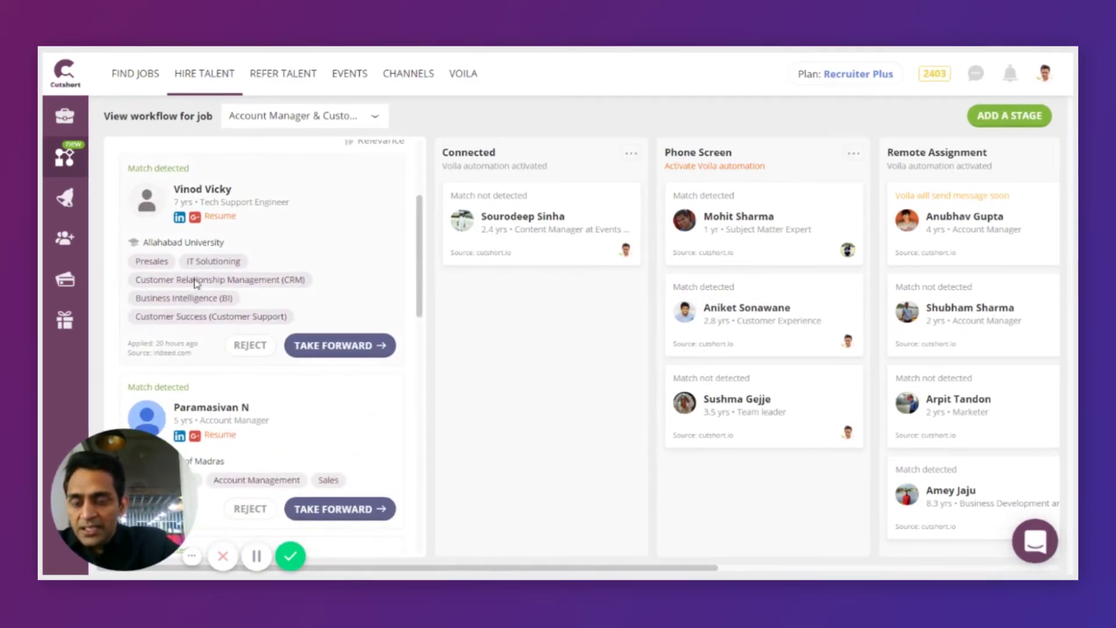
{"action": "scroll", "coordinate": [175, 360], "scroll_direction": "down", "scroll_amount": 1}
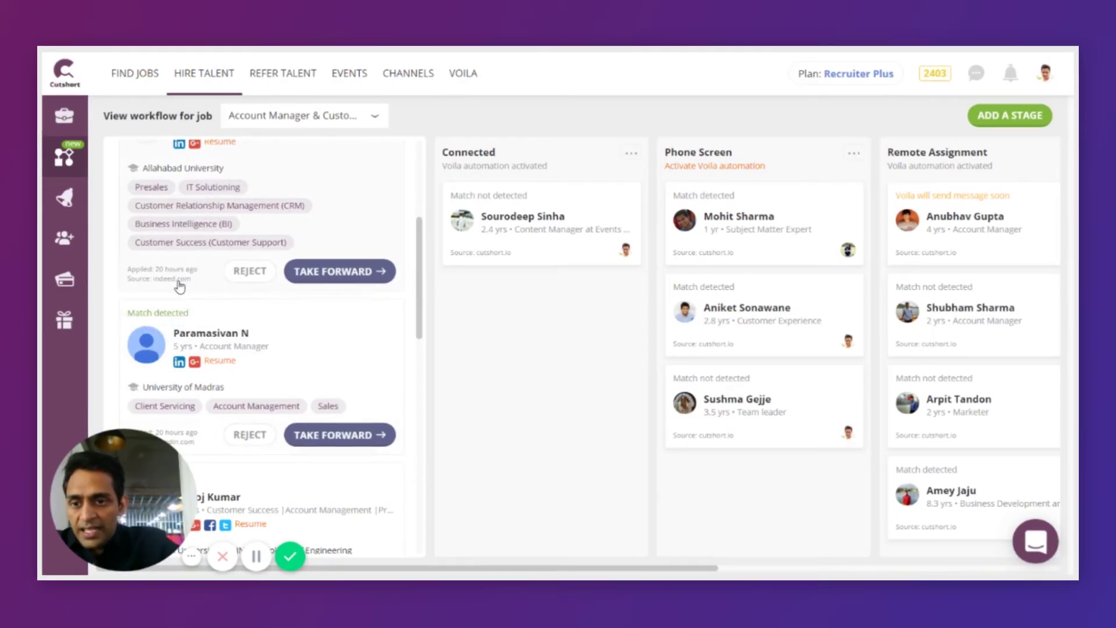
{"action": "scroll", "coordinate": [180, 286], "scroll_direction": "down", "scroll_amount": 2}
{"action": "scroll", "coordinate": [179, 308], "scroll_direction": "down", "scroll_amount": 2}
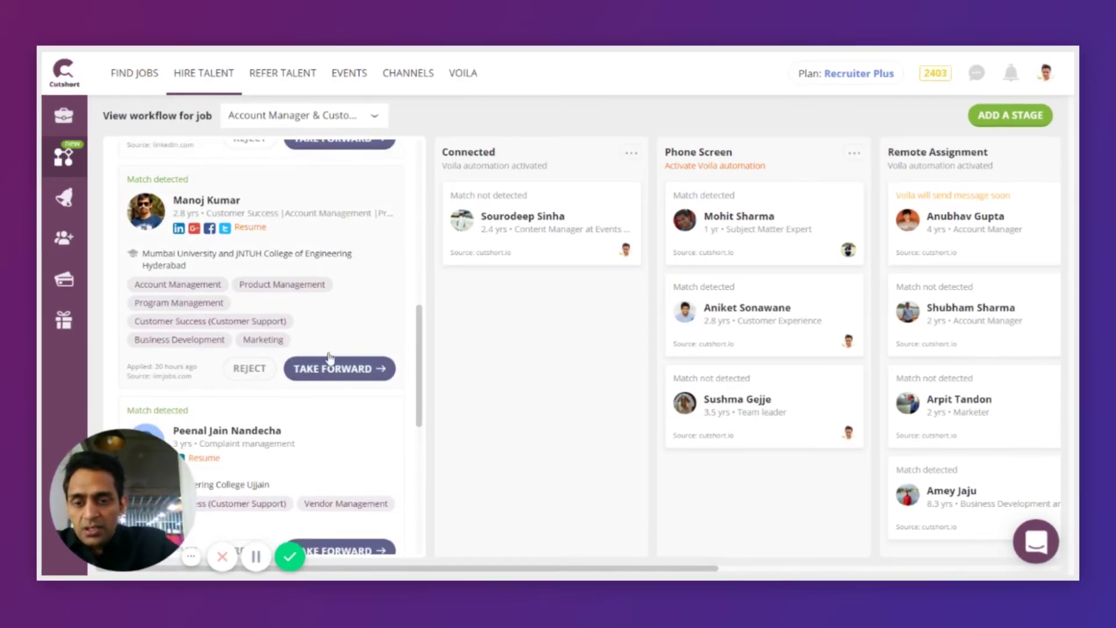
{"action": "left_click_drag", "start_coordinate": [421, 321], "coordinate": [425, 149]}
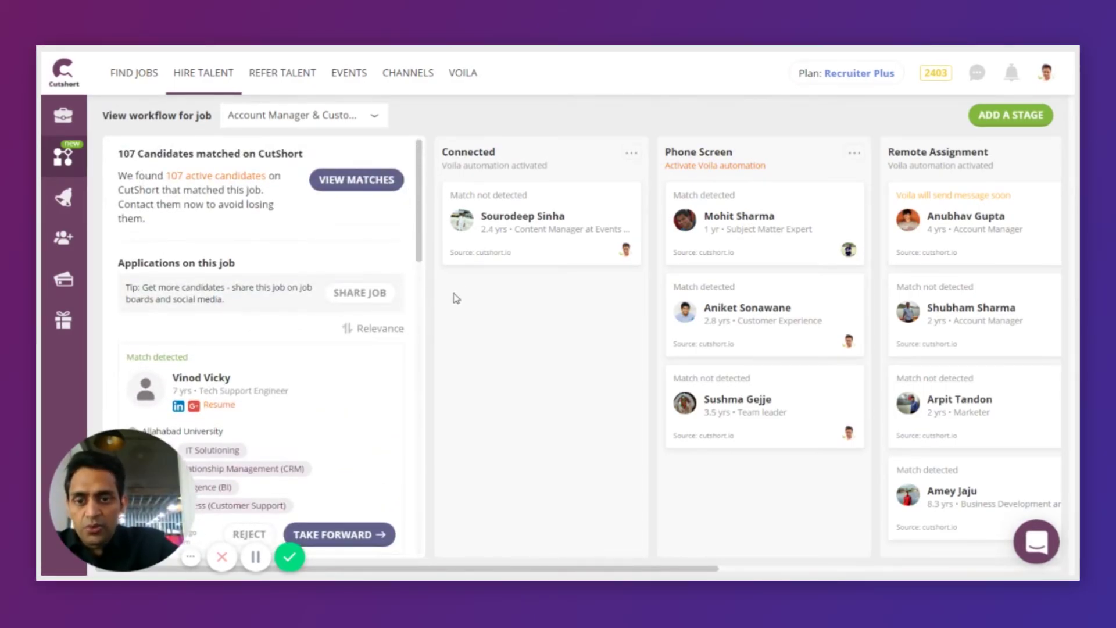
Step: Show the job's LinkedIn, Facebook and Twitter share options and copy the job link
{"action": "left_click", "coordinate": [367, 295]}
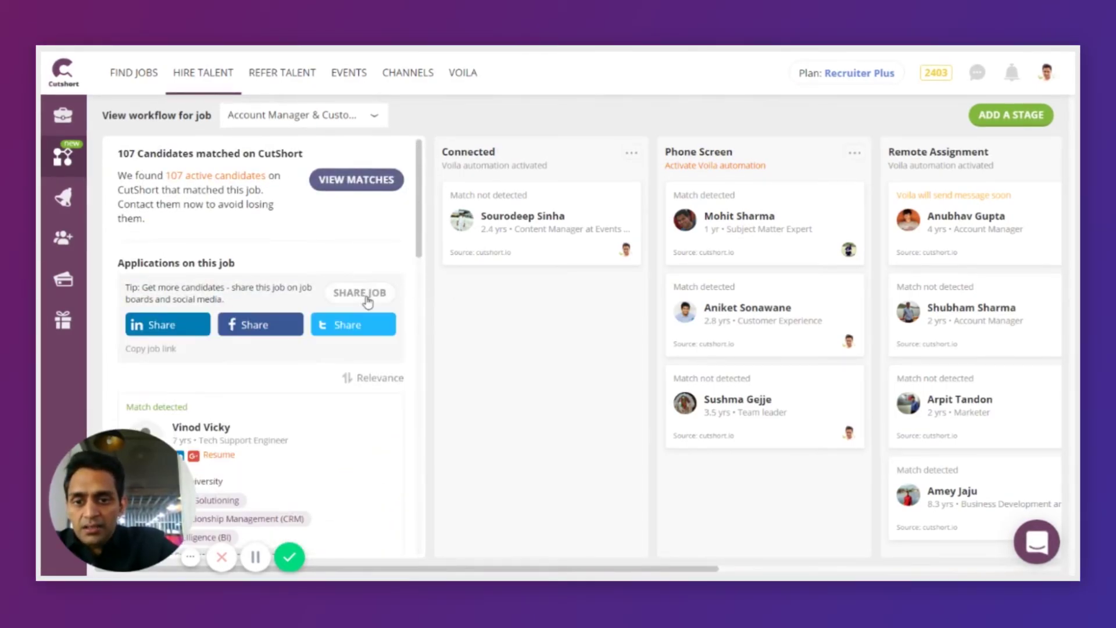
{"action": "left_click", "coordinate": [153, 350]}
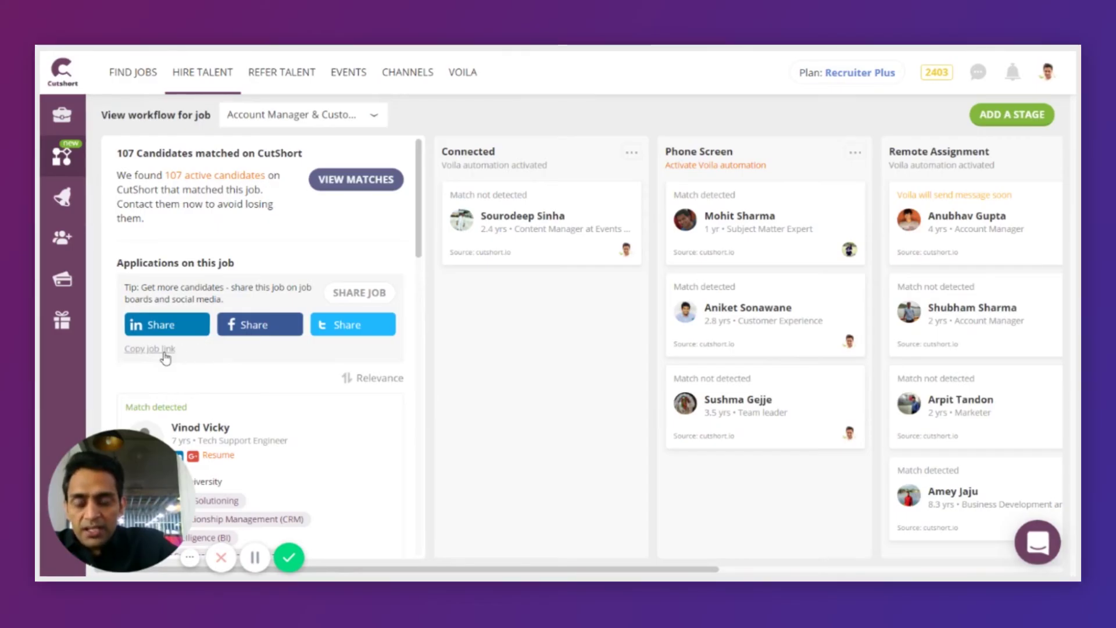
{"action": "scroll", "coordinate": [421, 238], "scroll_direction": "down", "scroll_amount": 4}
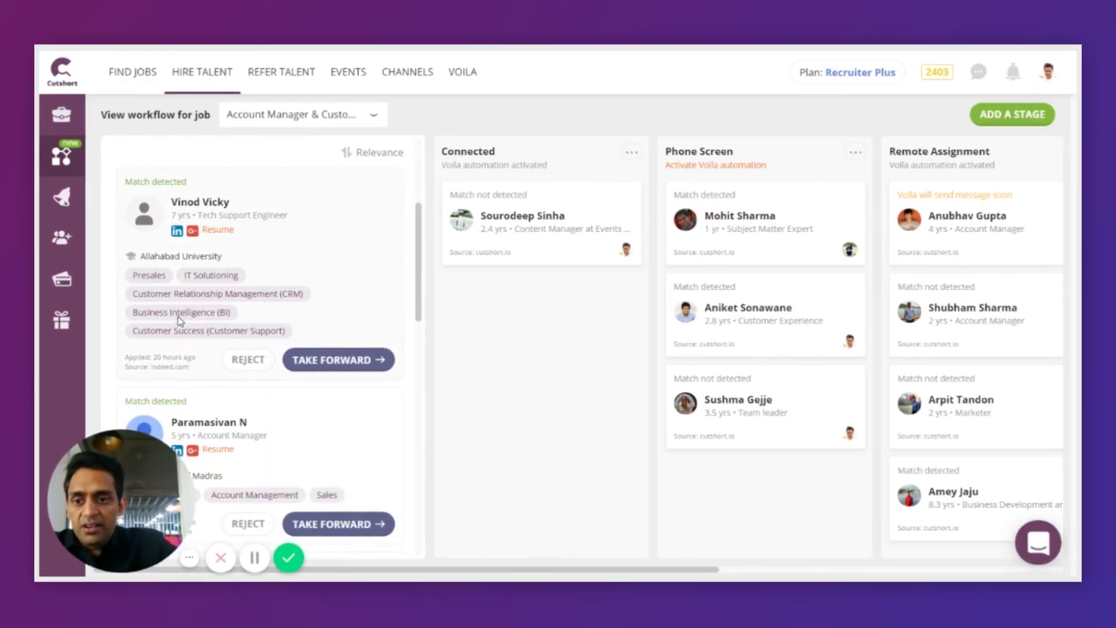
{"action": "scroll", "coordinate": [181, 373], "scroll_direction": "down", "scroll_amount": 1}
{"action": "scroll", "coordinate": [181, 374], "scroll_direction": "down", "scroll_amount": 1}
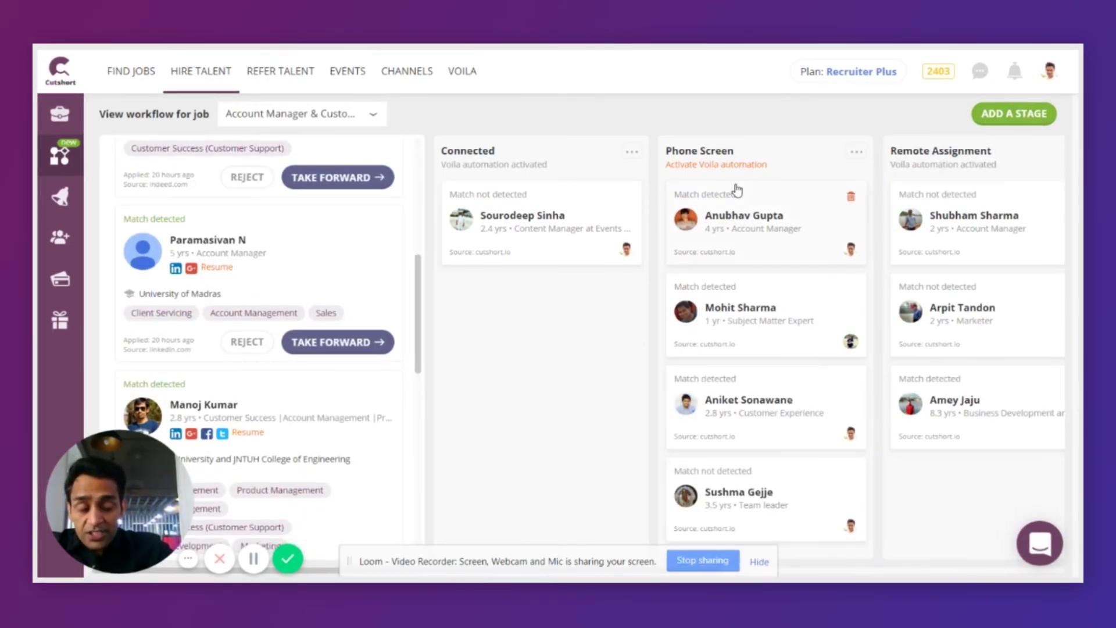
{"action": "left_click", "coordinate": [923, 167]}
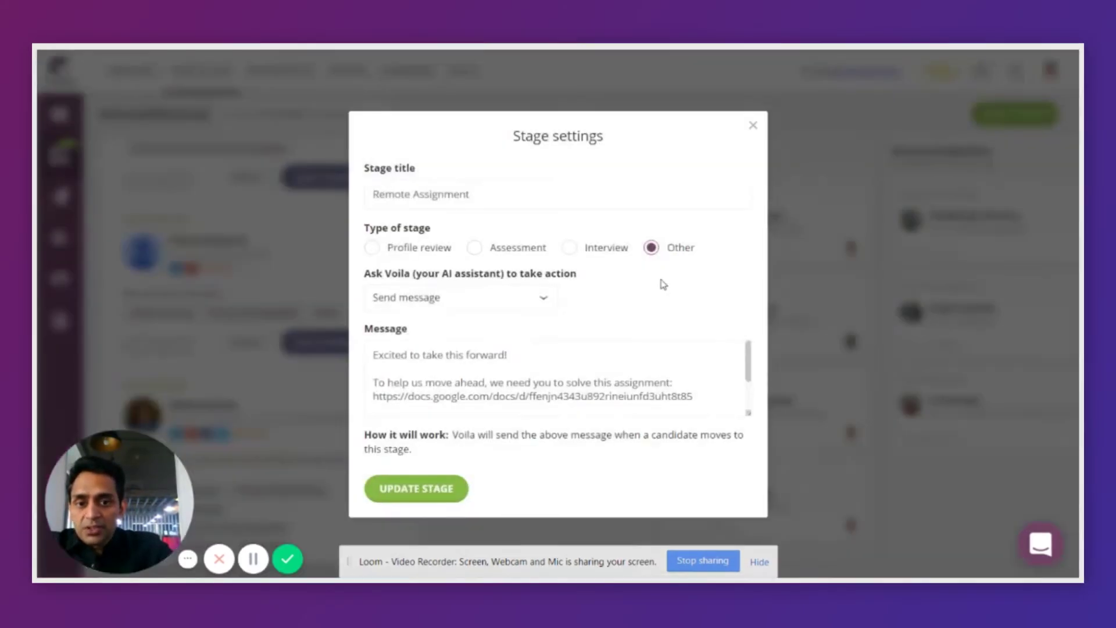
{"action": "left_click", "coordinate": [533, 303]}
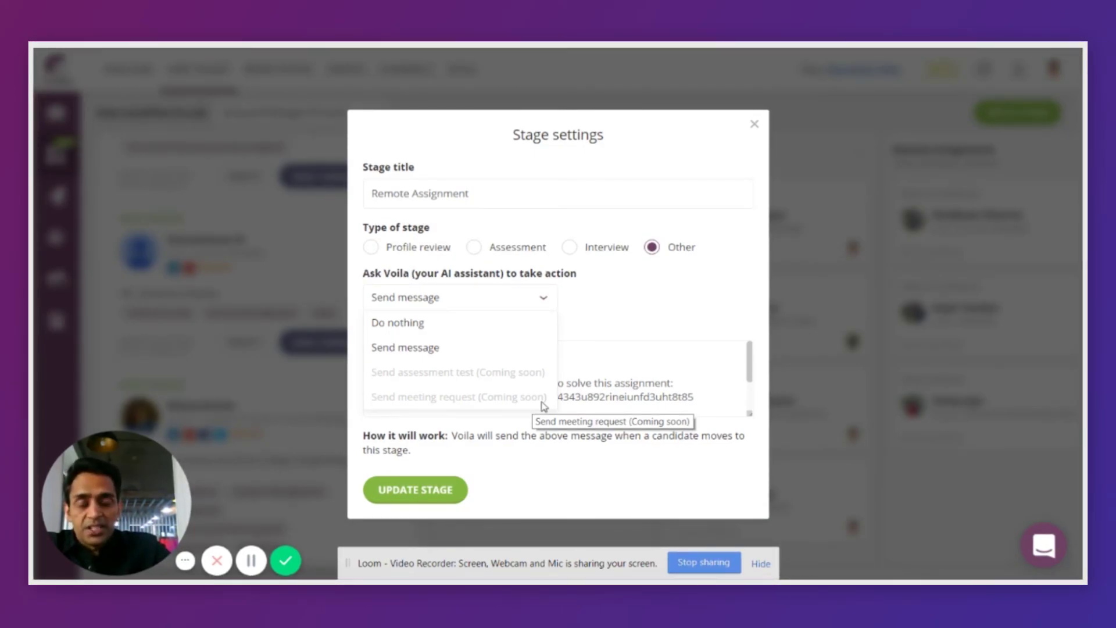
{"action": "left_click", "coordinate": [754, 123]}
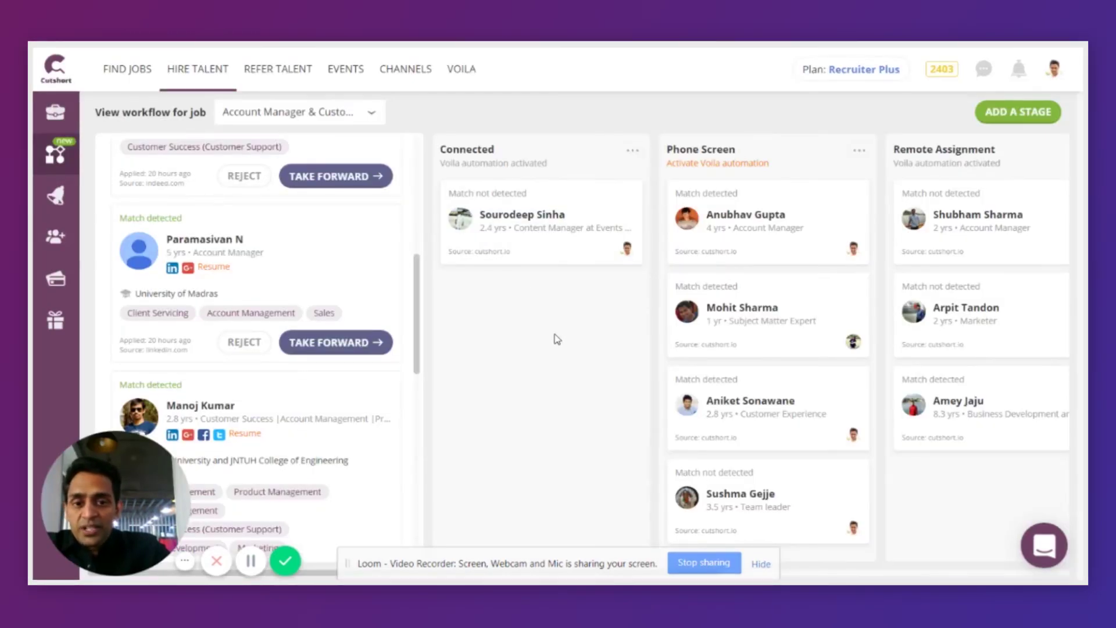